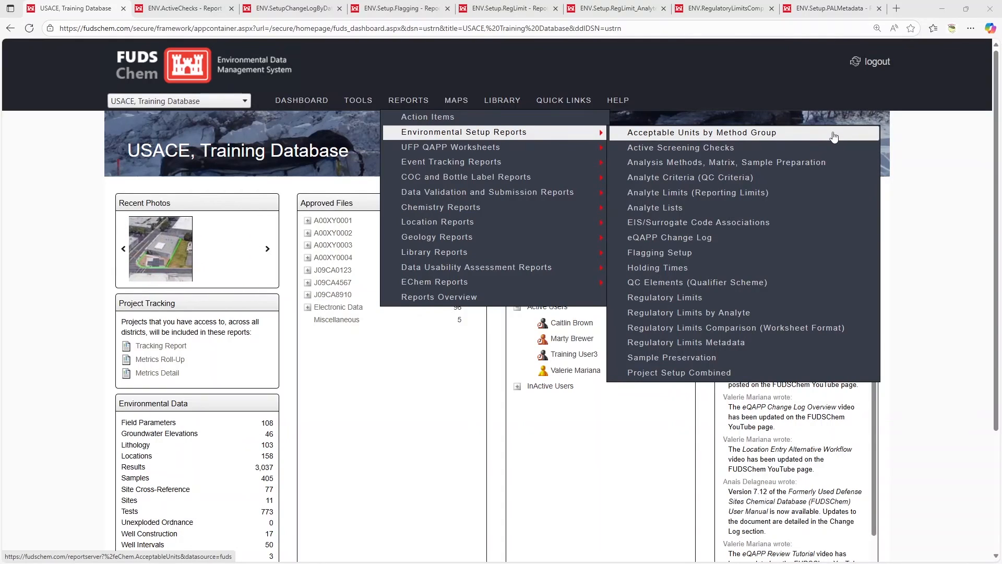
Open the Acceptable Units by Method Group environmental setup report and set its zoom to 150%.
click(834, 136)
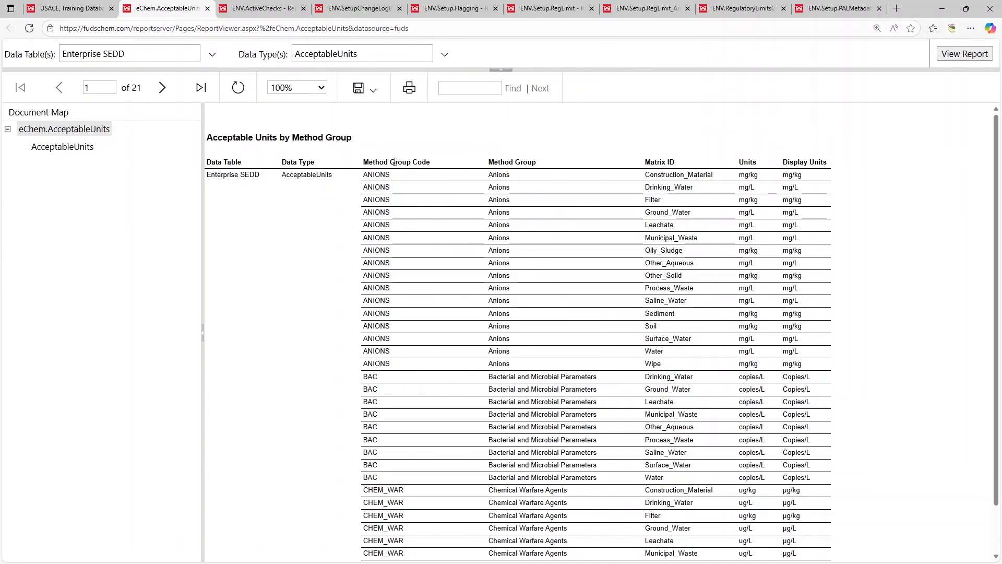
click(278, 88)
click(282, 170)
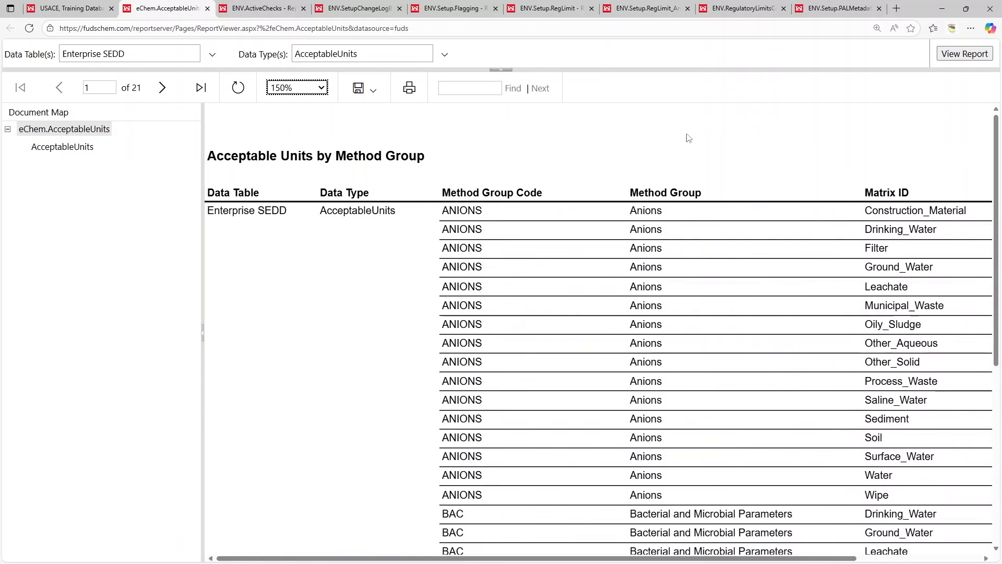
click(767, 141)
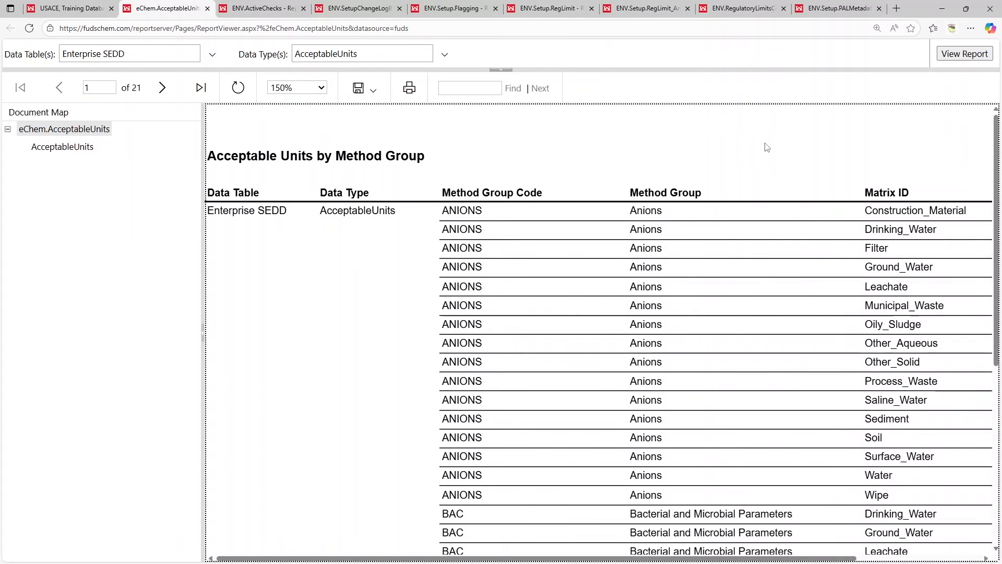
Examine the matrices and units on the first two pages of the Acceptable Units report and check its available export formats.
scroll(691, 533, right, 3)
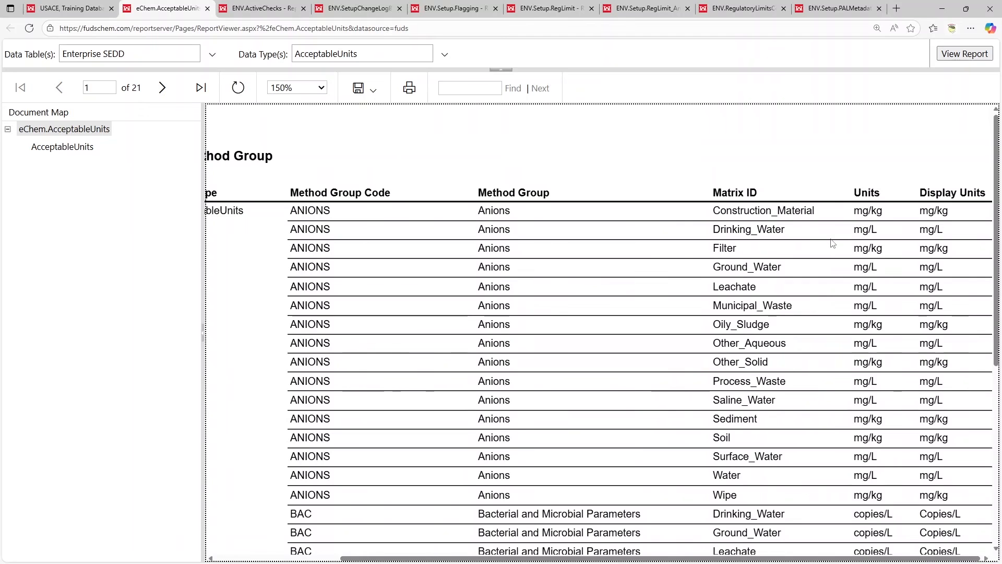
scroll(833, 243, down, 6)
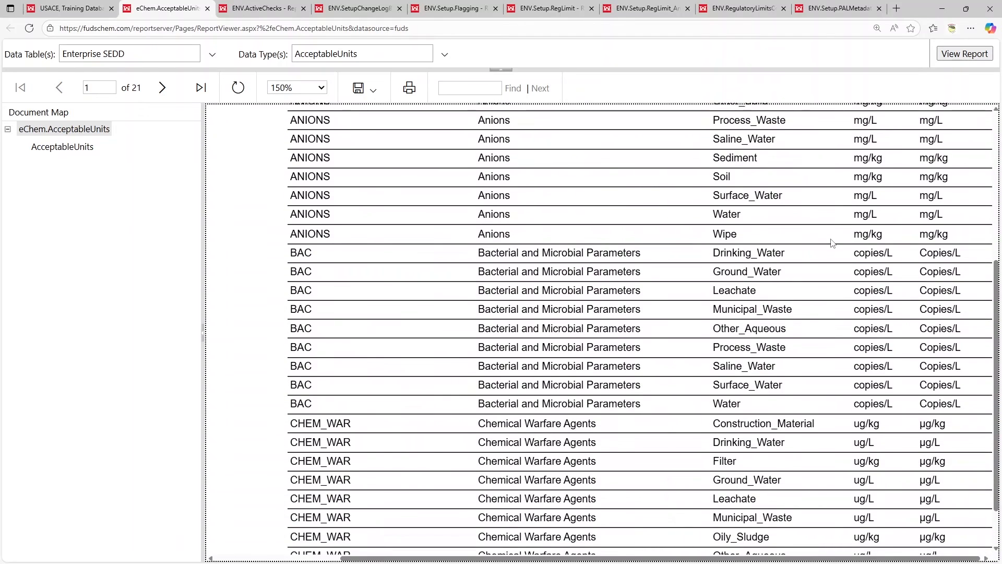
click(164, 96)
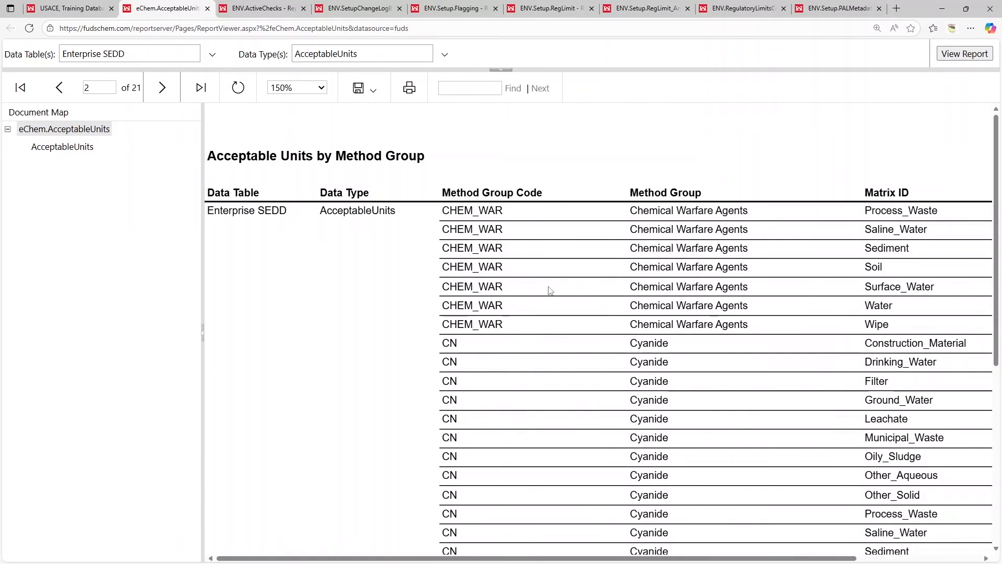
scroll(549, 290, right, 3)
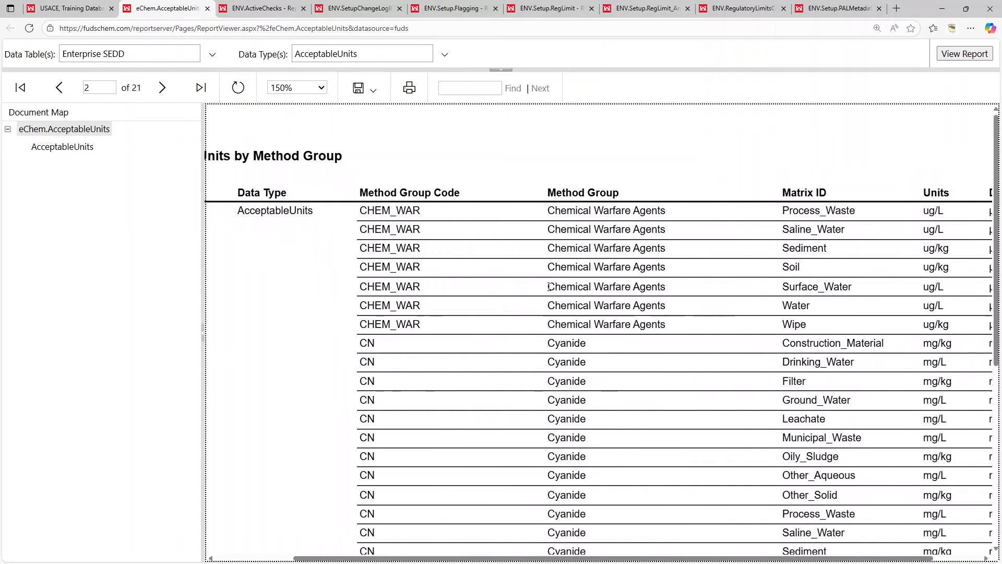
scroll(549, 286, down, 3)
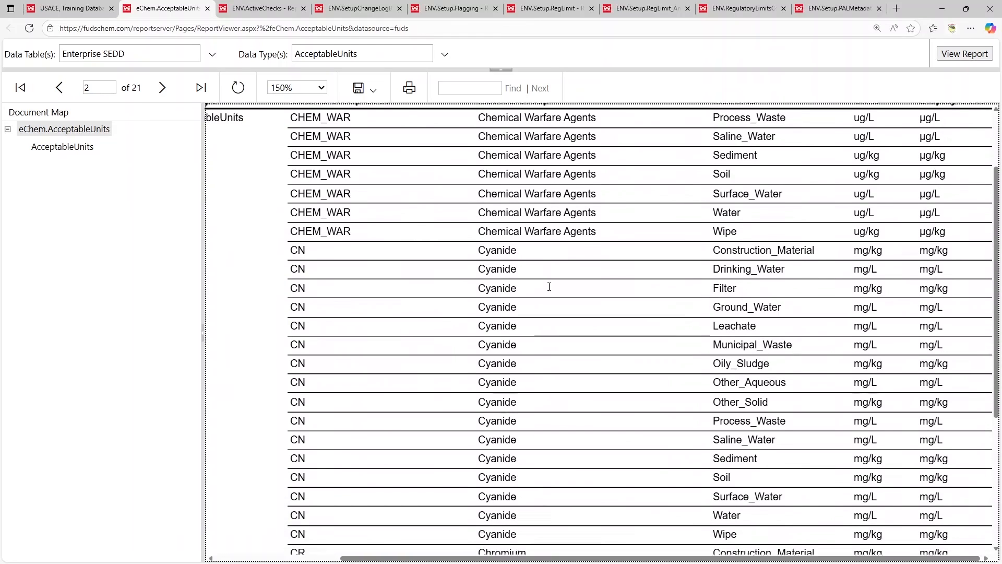
scroll(550, 290, down, 3)
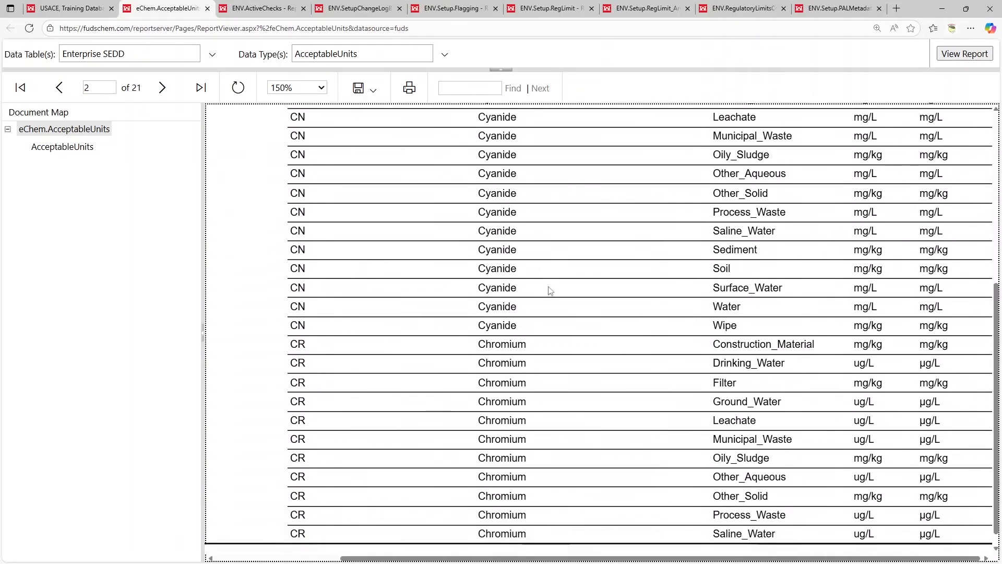
scroll(551, 291, up, 6)
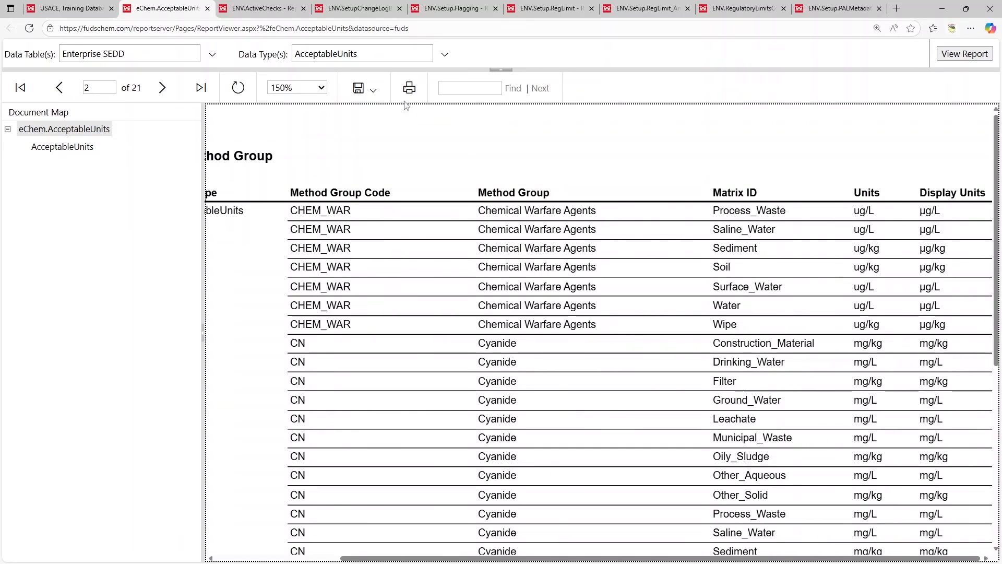
click(373, 89)
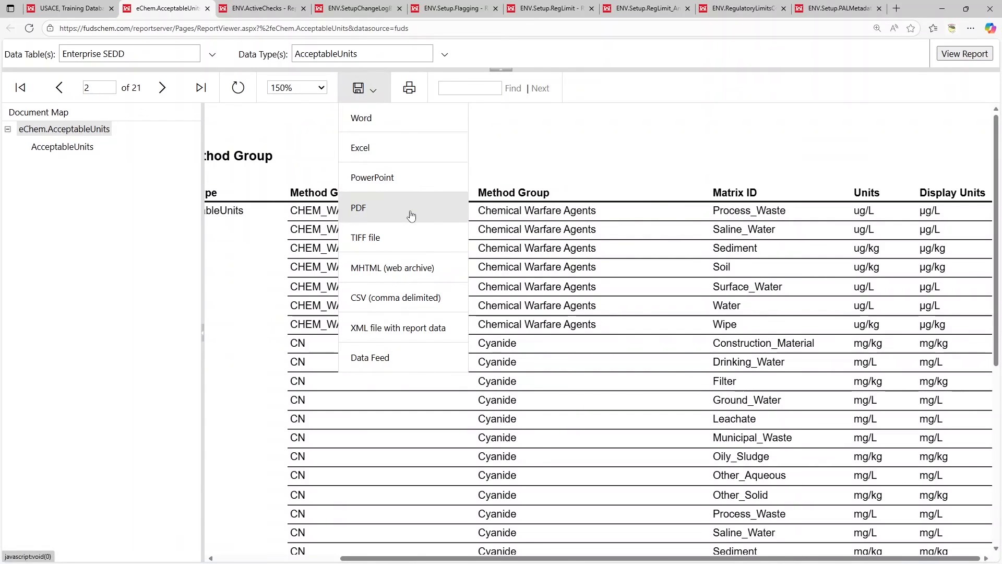
click(525, 174)
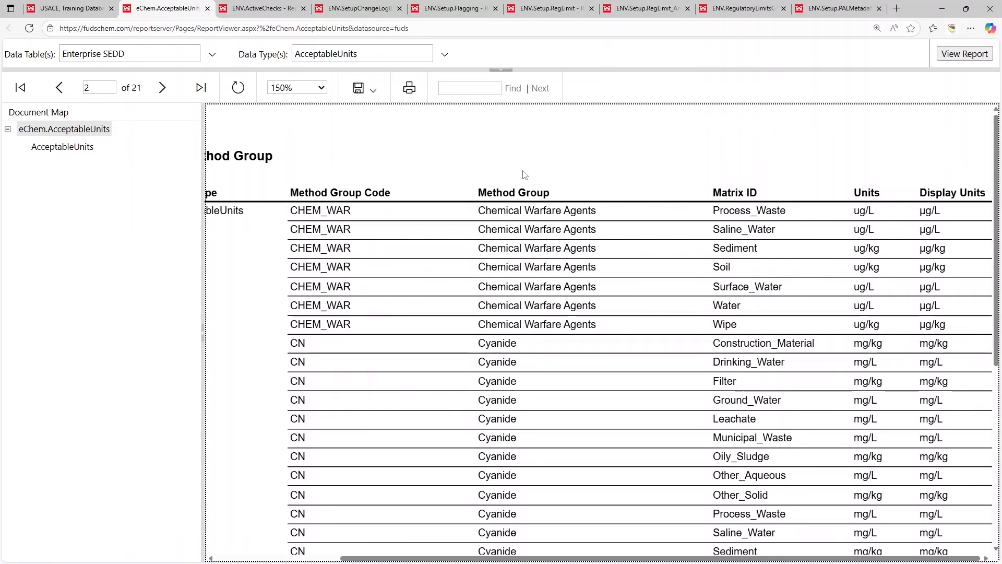
Review the query descriptions and troubleshooting tips in the Active Checks report, and bring up the eQAPP Change Log report.
click(246, 12)
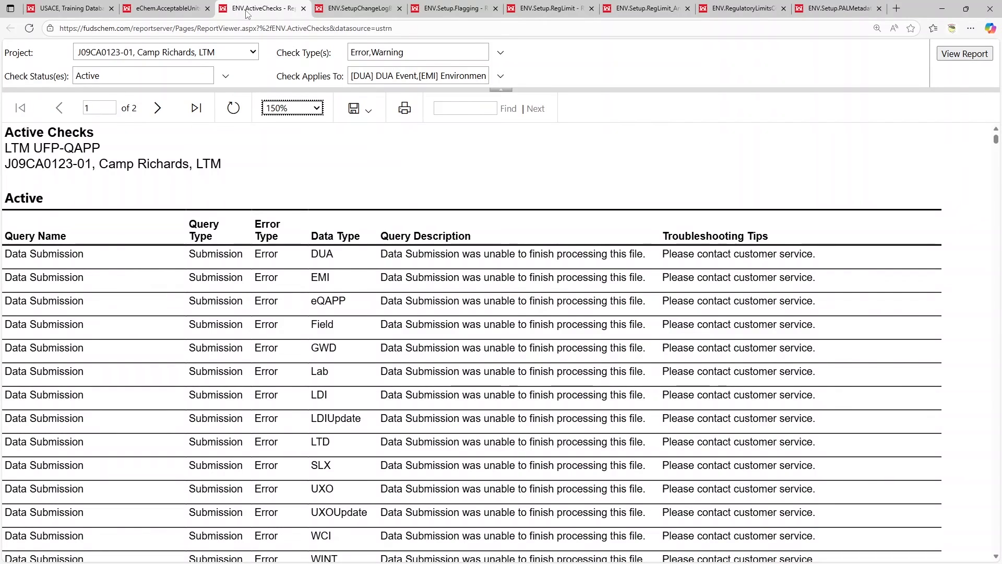
scroll(540, 170, down, 5)
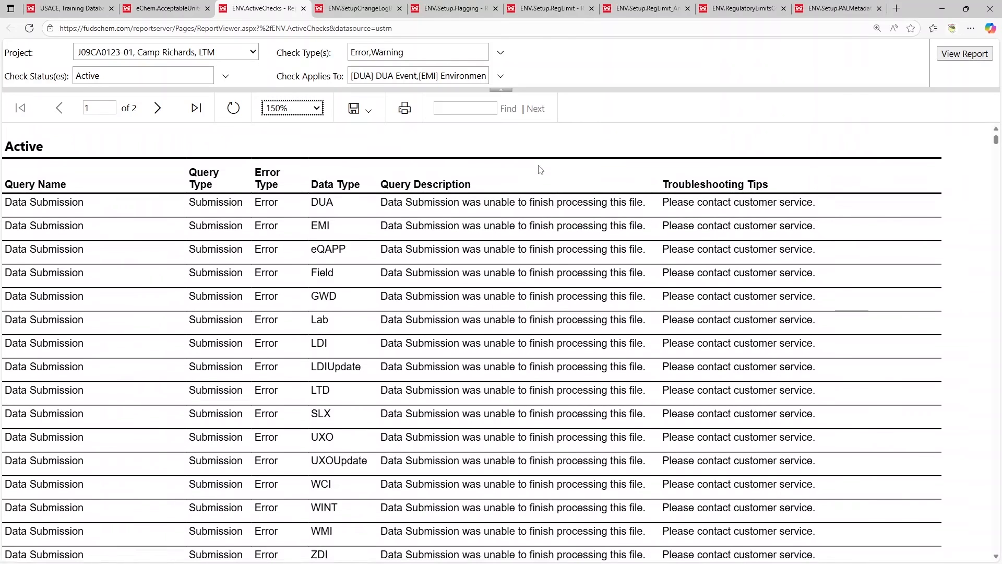
scroll(541, 170, down, 6)
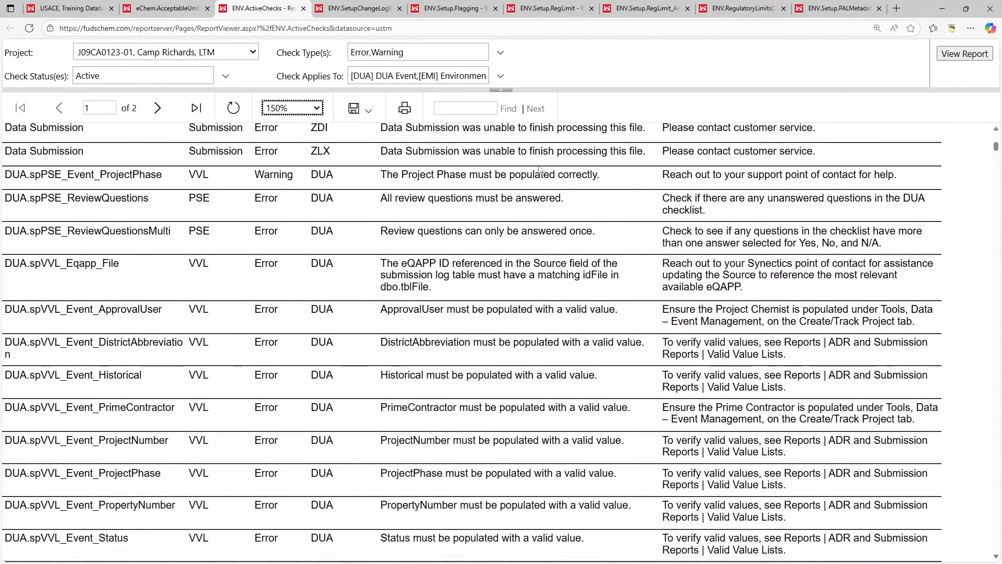
scroll(541, 170, down, 6)
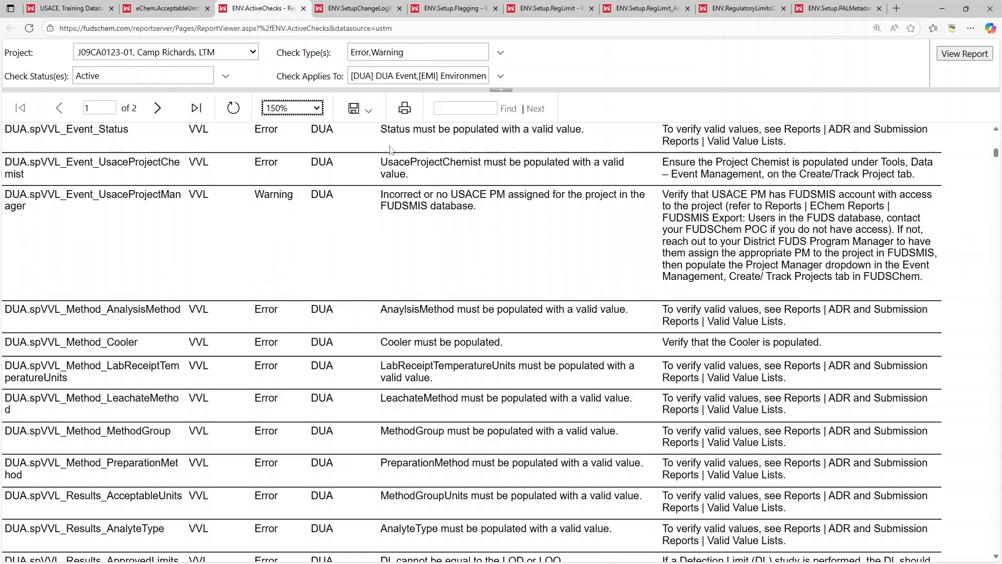
click(361, 9)
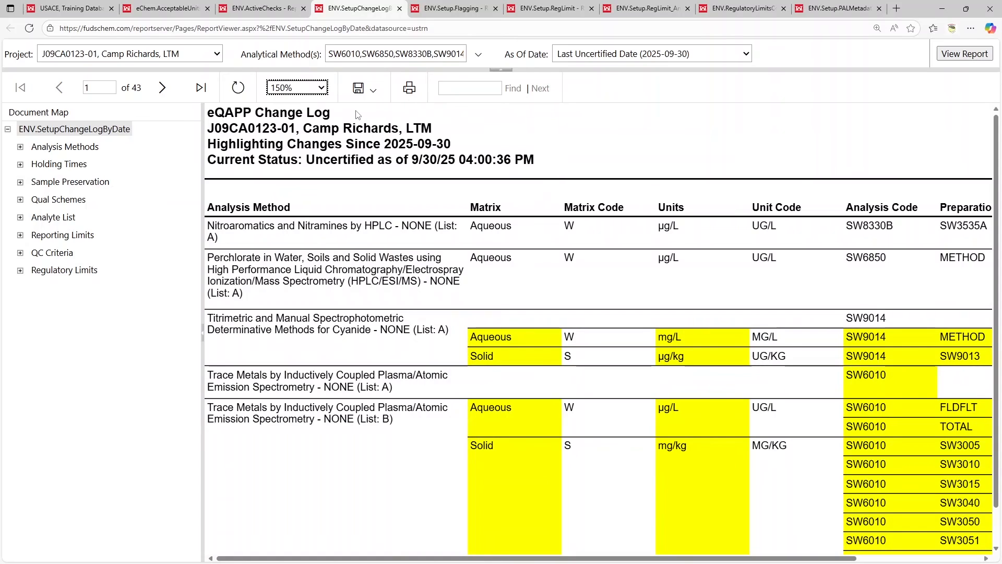
Examine the Flagging Rules report from the blank evaluation reference through the QC elements list, and return to its beginning.
click(452, 9)
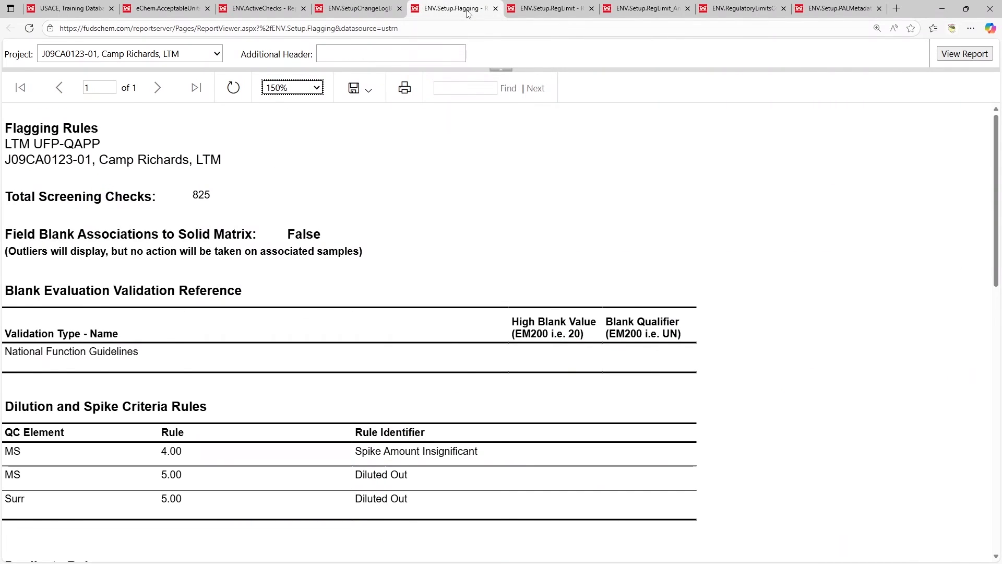
scroll(364, 200, down, 3)
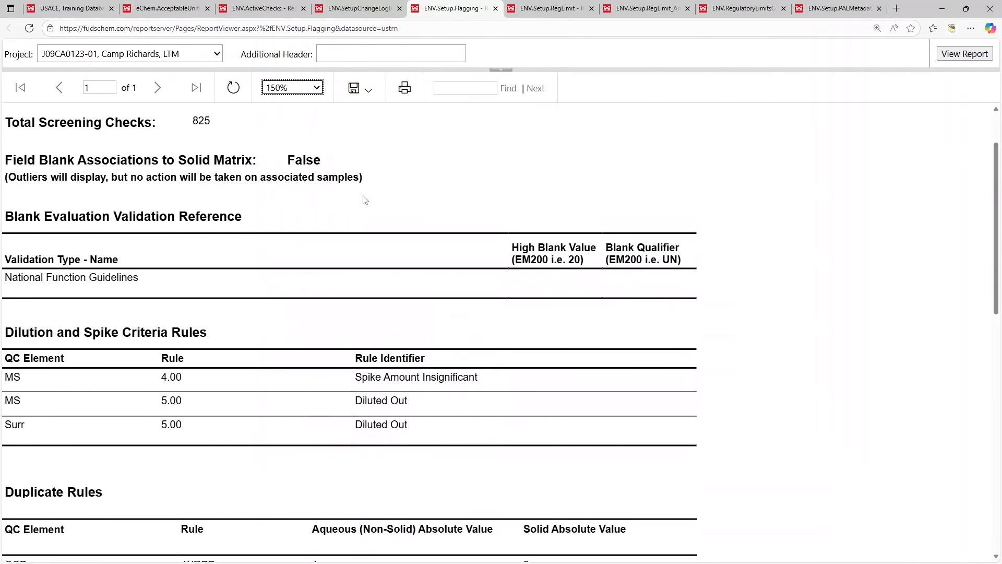
scroll(364, 200, down, 3)
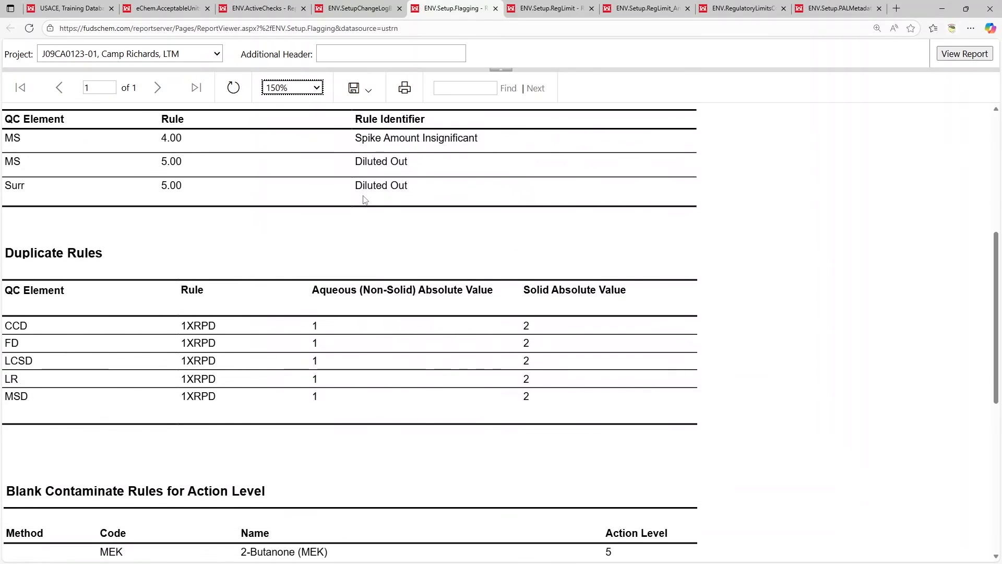
scroll(364, 199, down, 2)
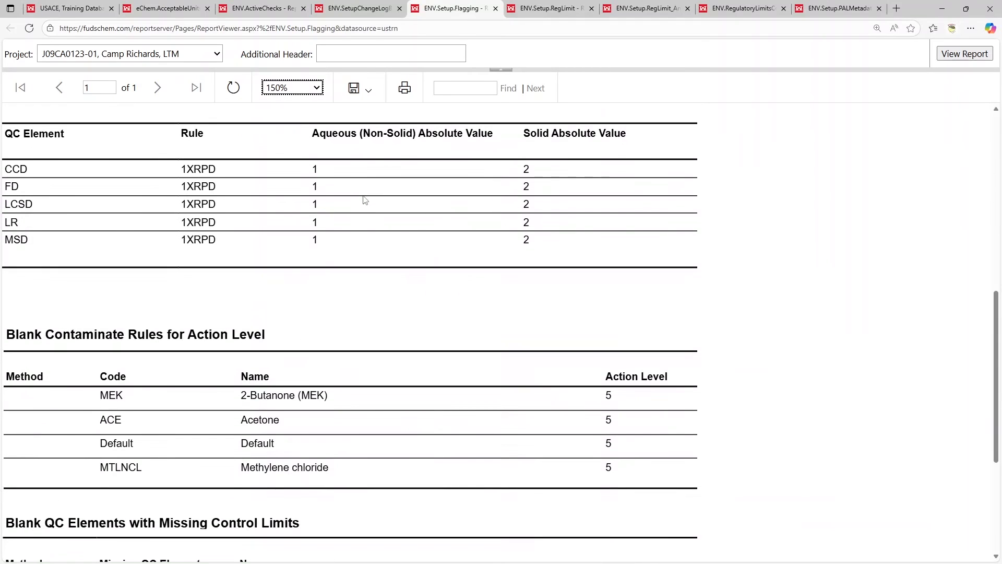
scroll(364, 199, down, 3)
scroll(364, 199, down, 1)
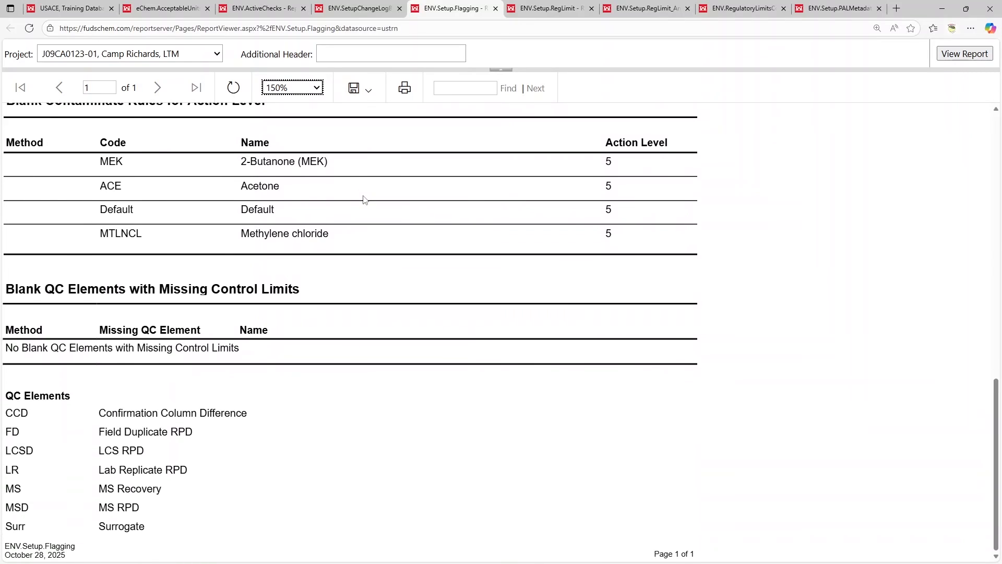
scroll(364, 200, up, 9)
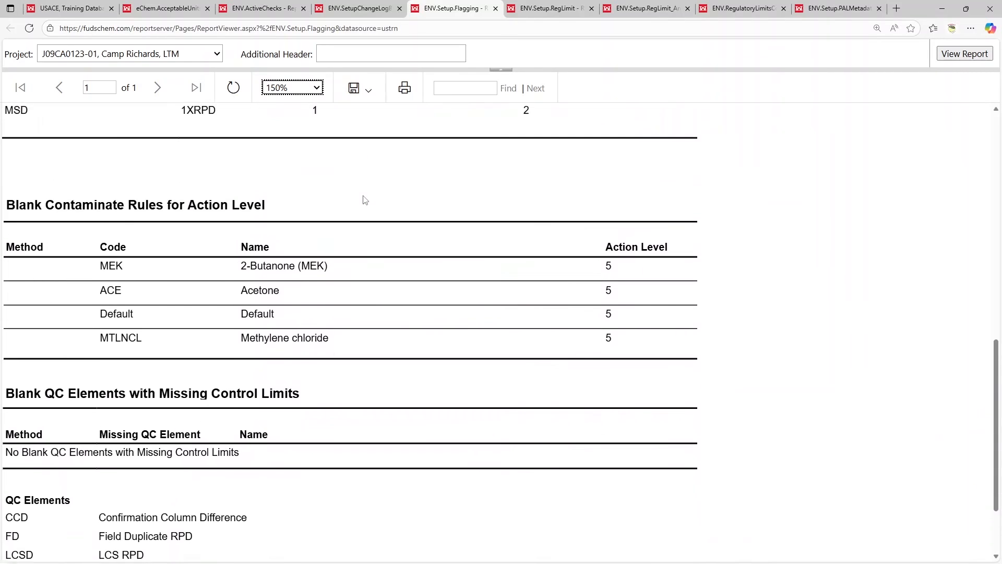
scroll(364, 200, up, 2)
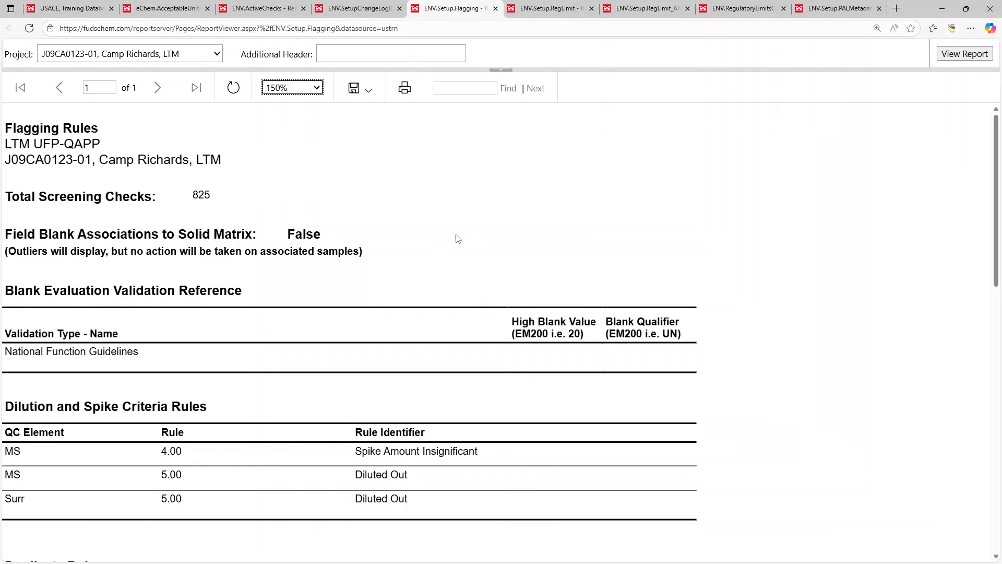
View the Regulatory Limits report and check which methods its displayed analytes can be associated with.
click(549, 12)
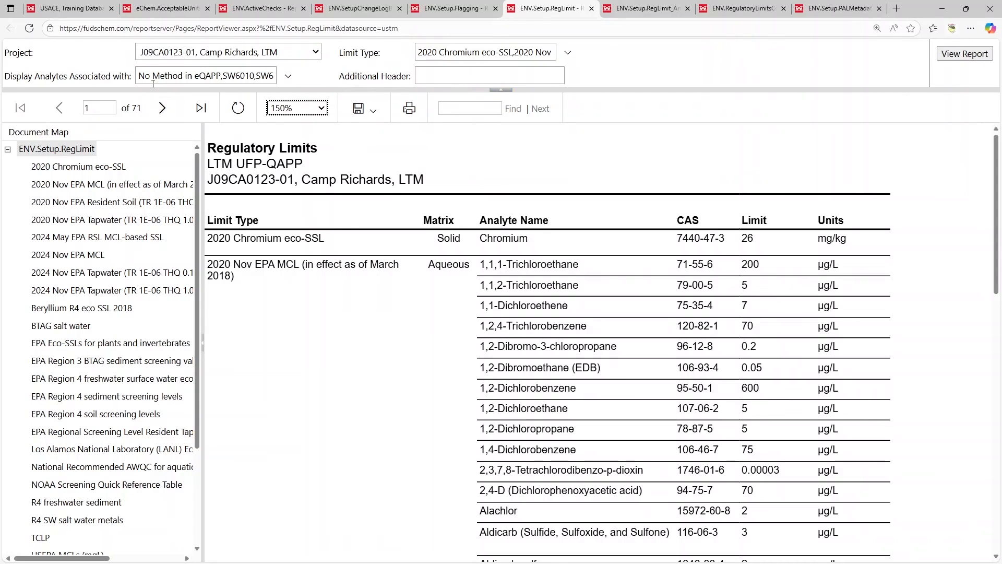
click(288, 76)
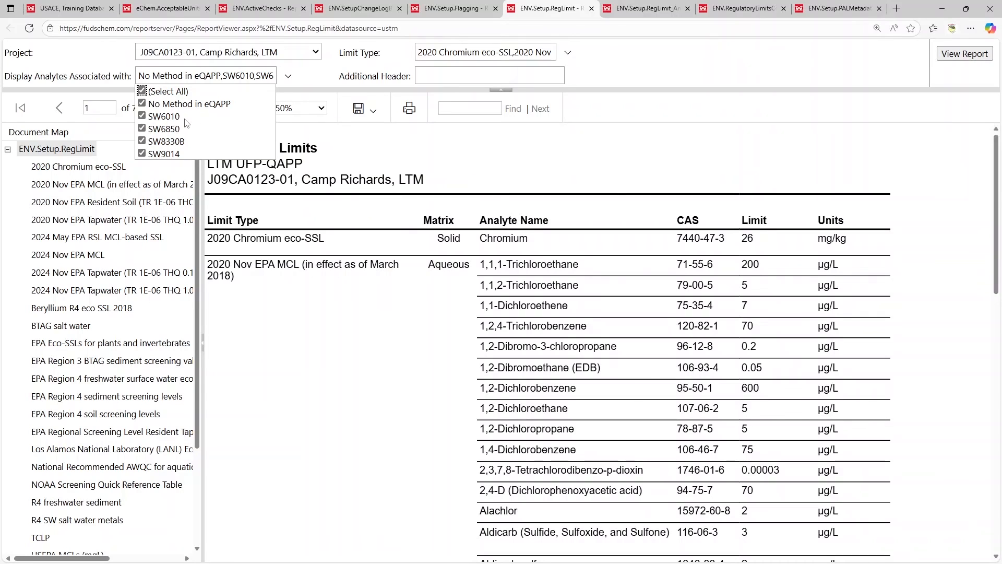
View the Regulatory Limits by Analyte report and check its Include options without changing the selection.
click(637, 11)
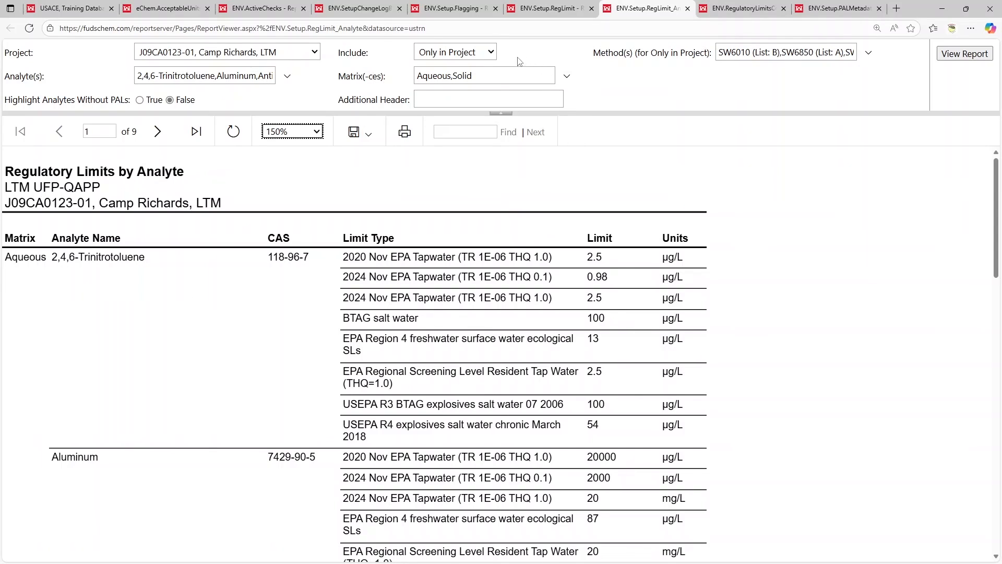
click(490, 53)
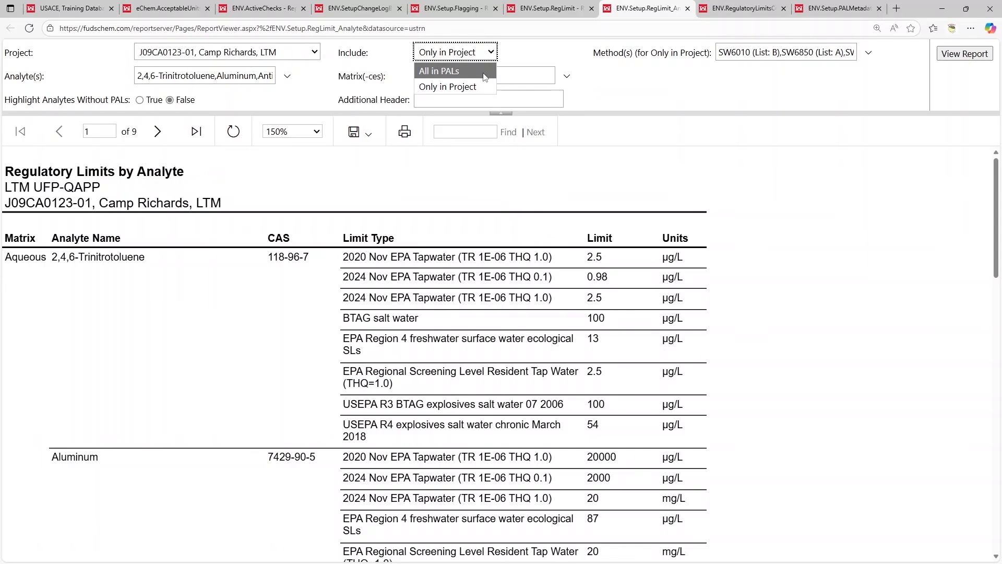
click(623, 92)
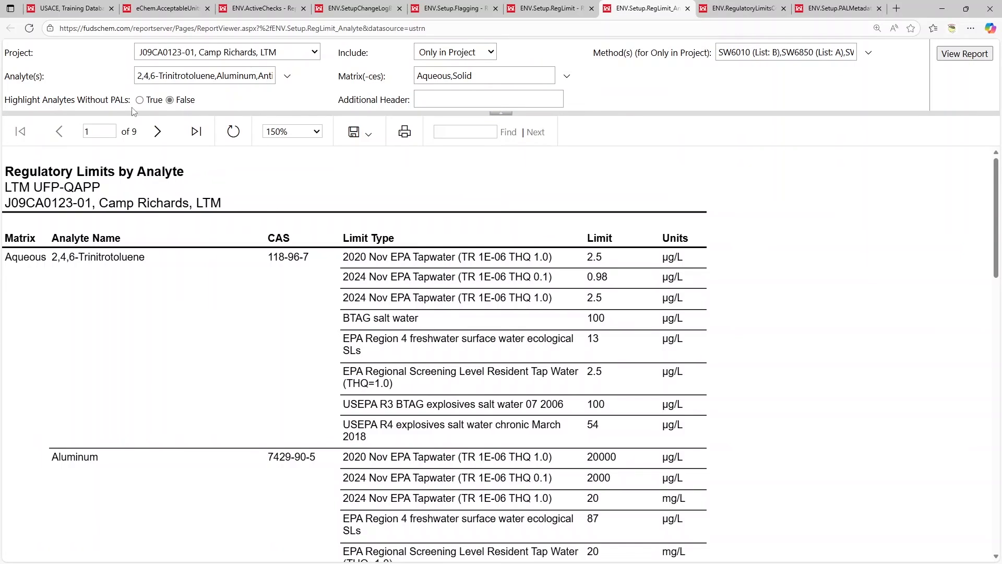
View the Regulatory Limits Comparison report and check the available PQG settings, leaving the current choice in place.
click(743, 10)
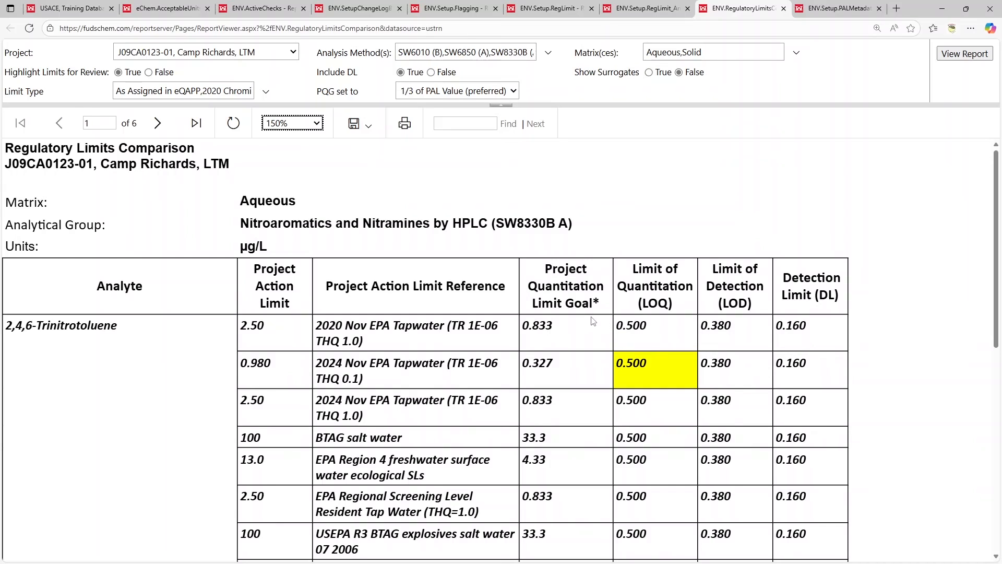
click(514, 91)
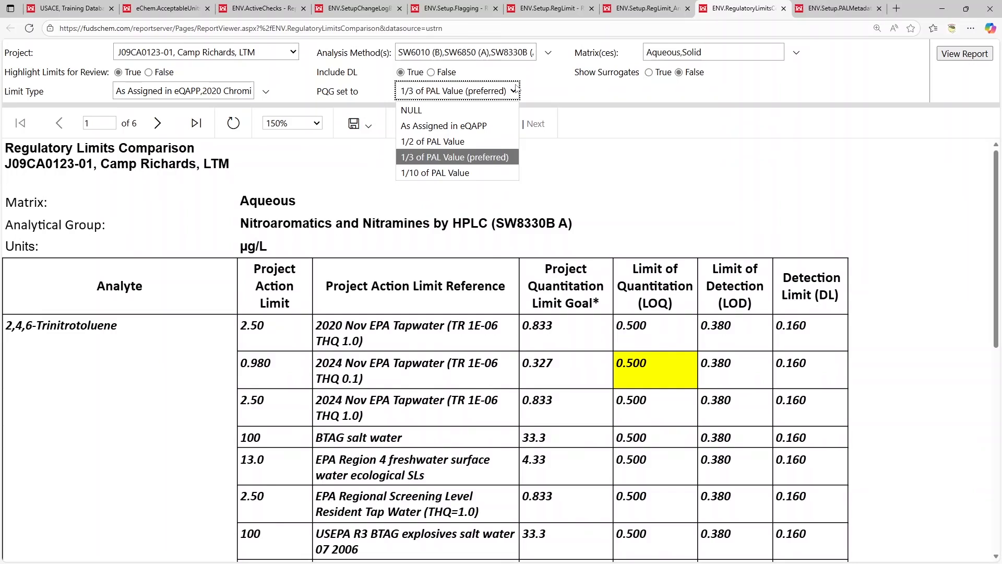
click(538, 90)
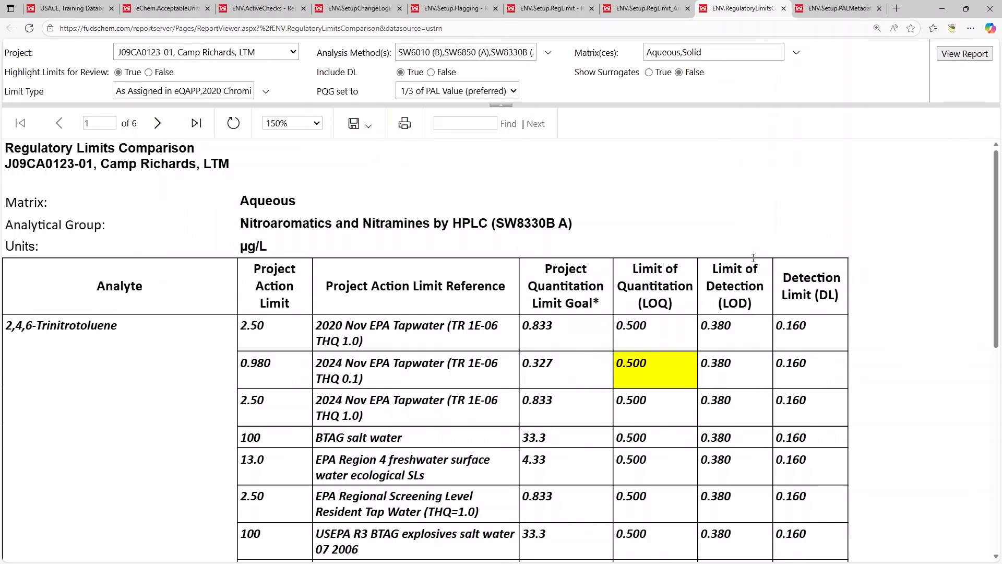
Review the limit names, matrix classes, website references and sources in the Regulatory Limits Metadata report.
click(819, 13)
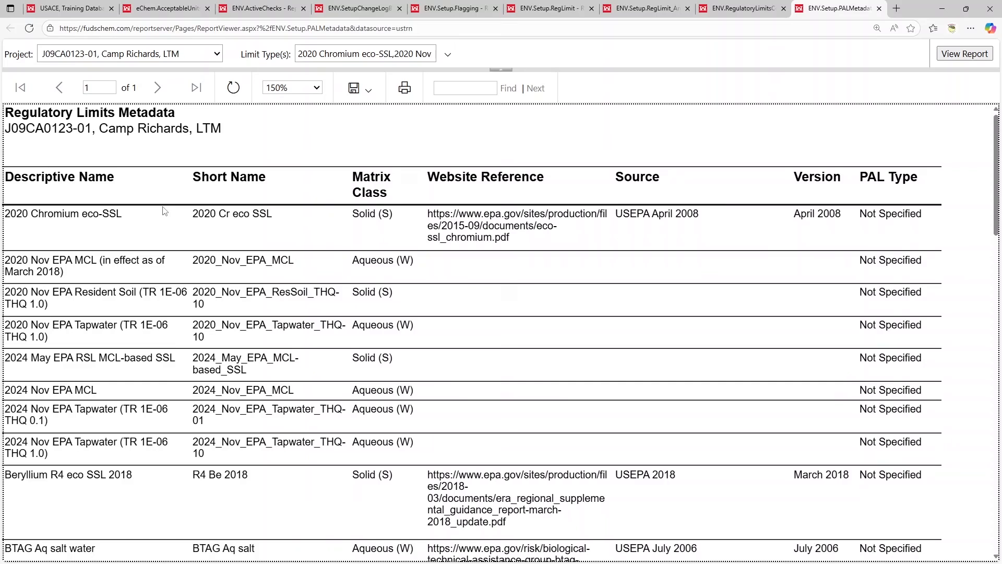
scroll(164, 211, down, 5)
scroll(165, 211, down, 6)
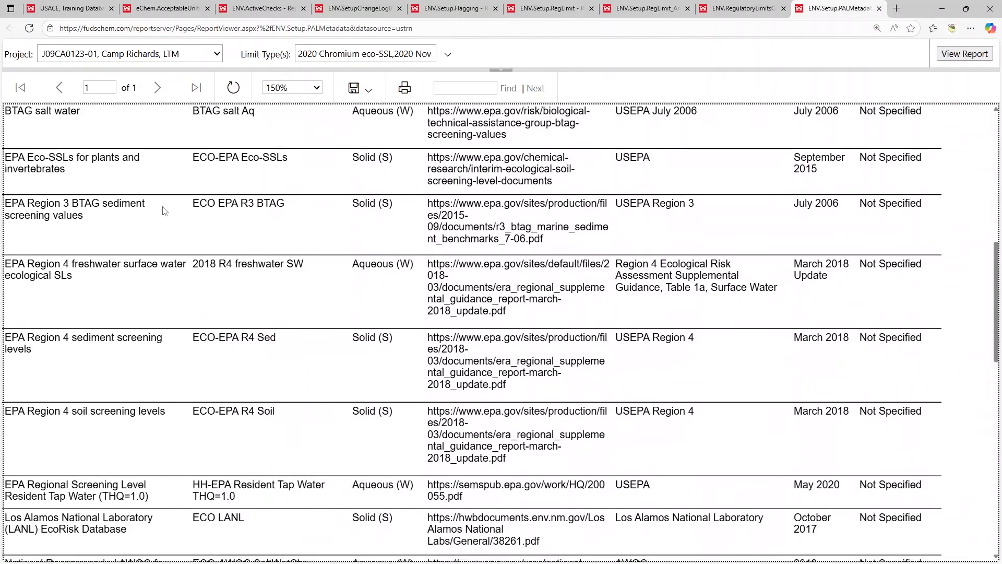
scroll(164, 210, up, 10)
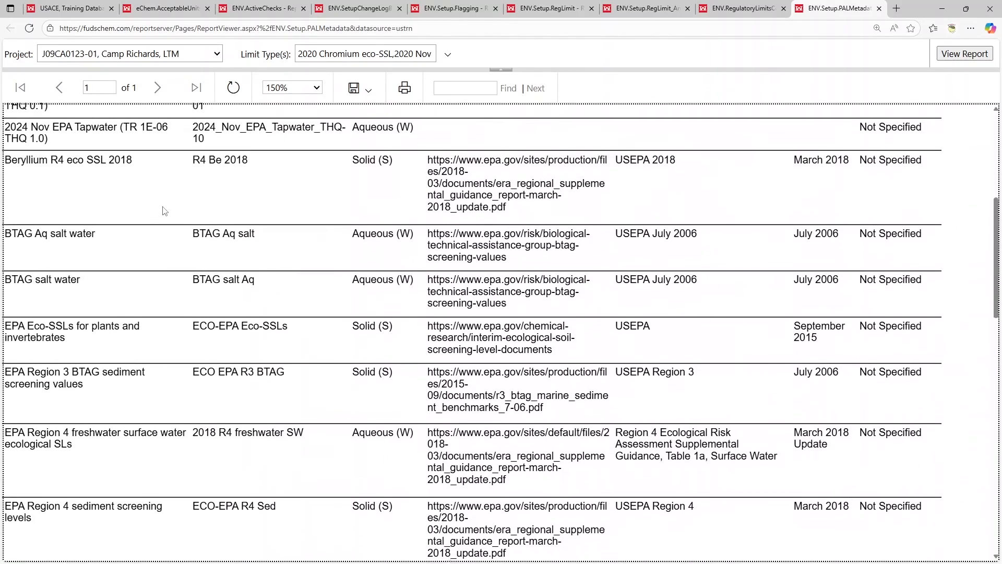
scroll(165, 211, up, 2)
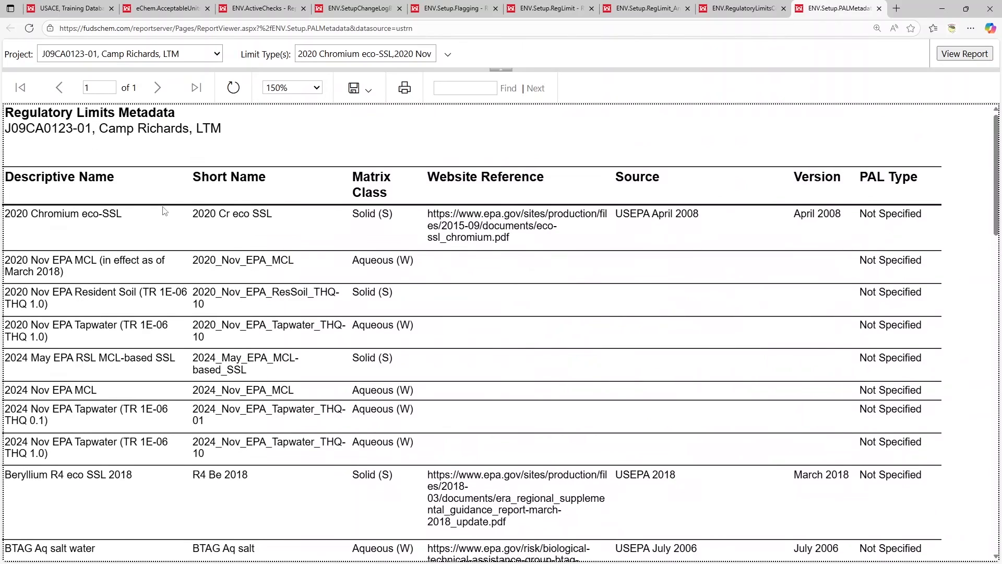